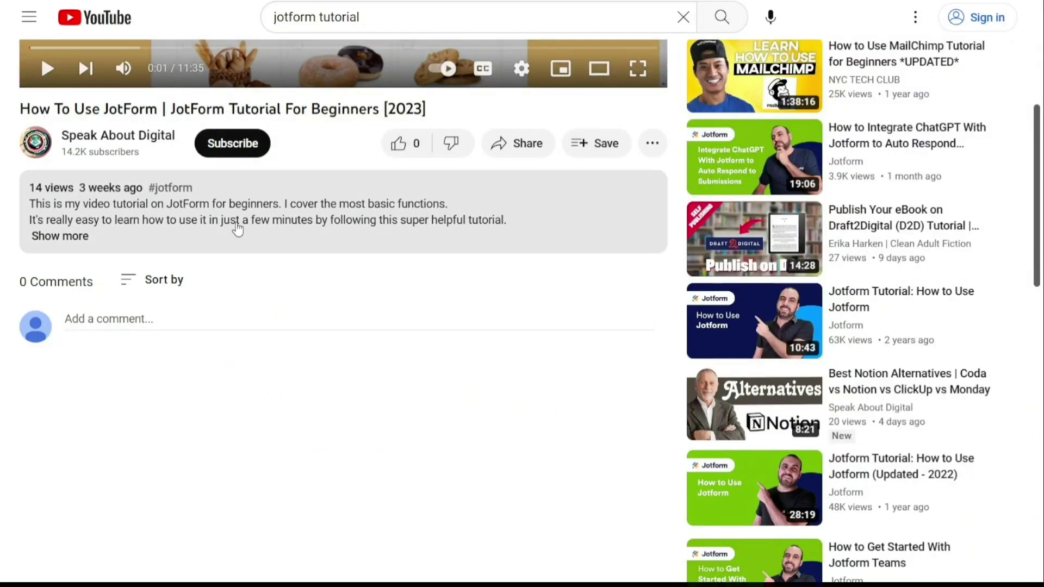
Step: Expand the full video description and scroll down through it
click(73, 237)
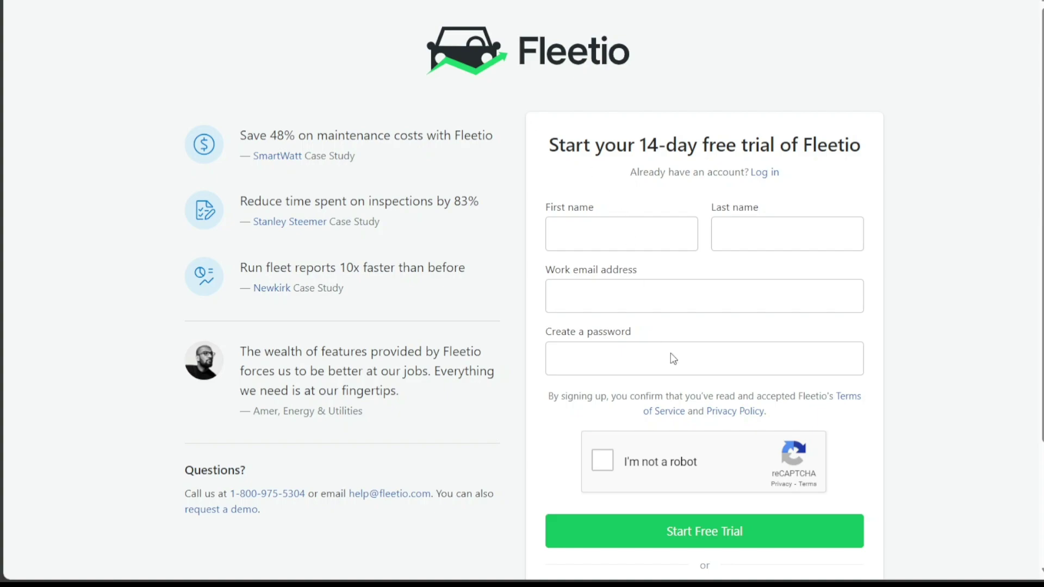
scroll(698, 225, down, 2)
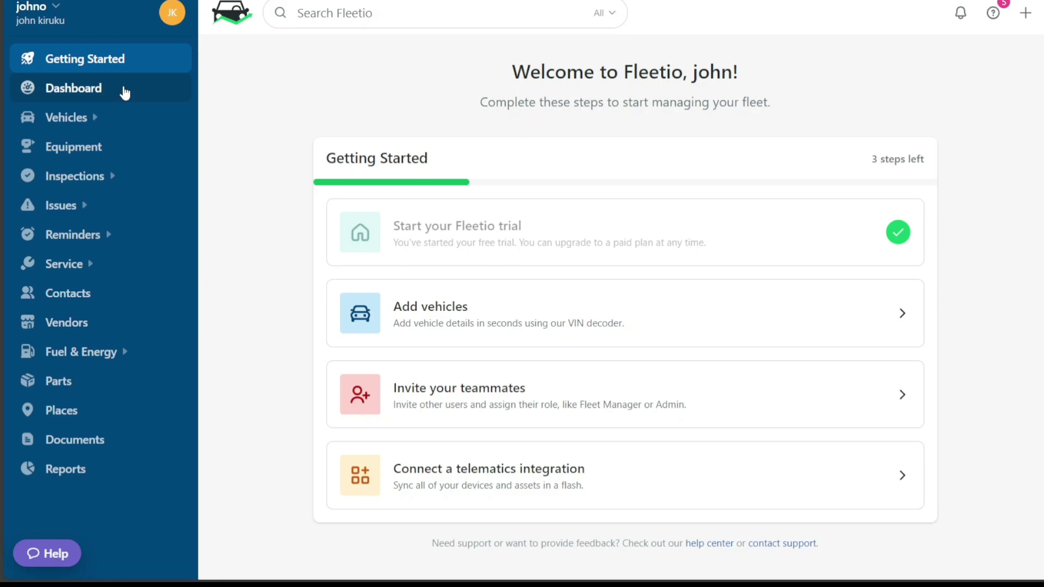
Step: Open the form for adding a new vehicle from the Getting Started checklist
click(114, 116)
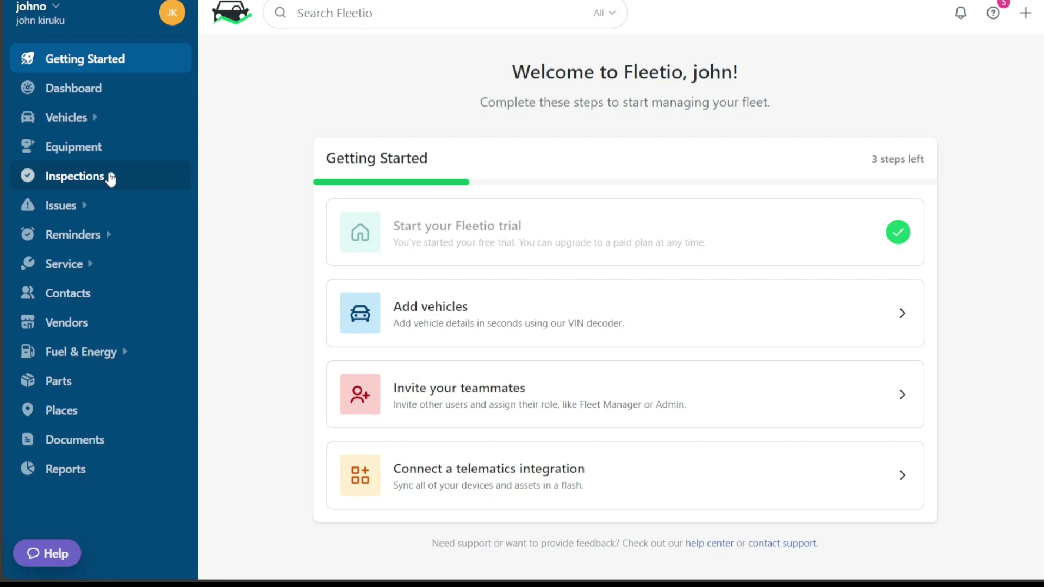
Step: Open a blank New Issue form for reporting a vehicle issue
click(103, 209)
Step: Start a blank New Vehicle form from the + Quick Add menu
click(1024, 23)
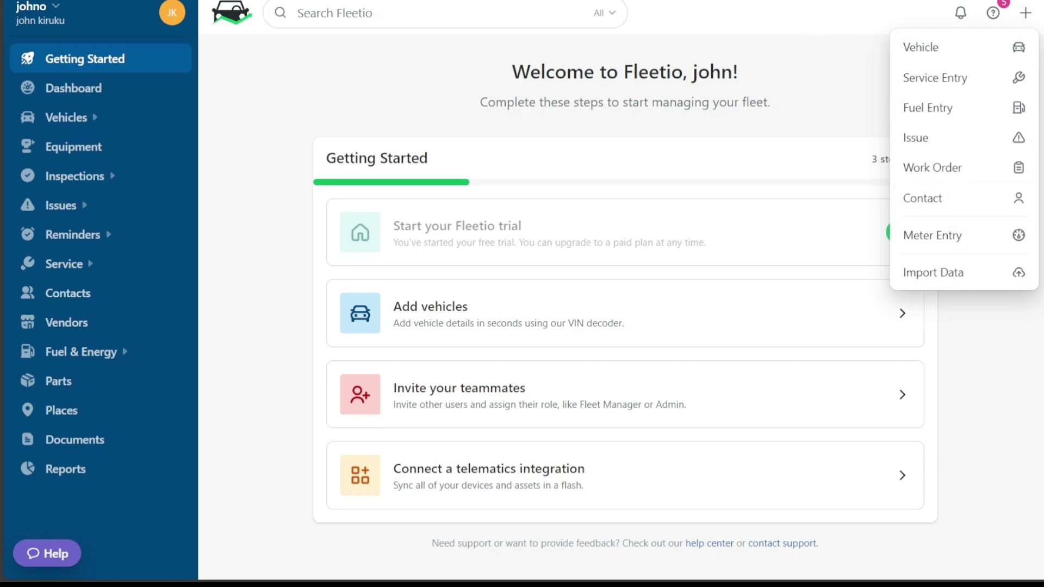
click(929, 57)
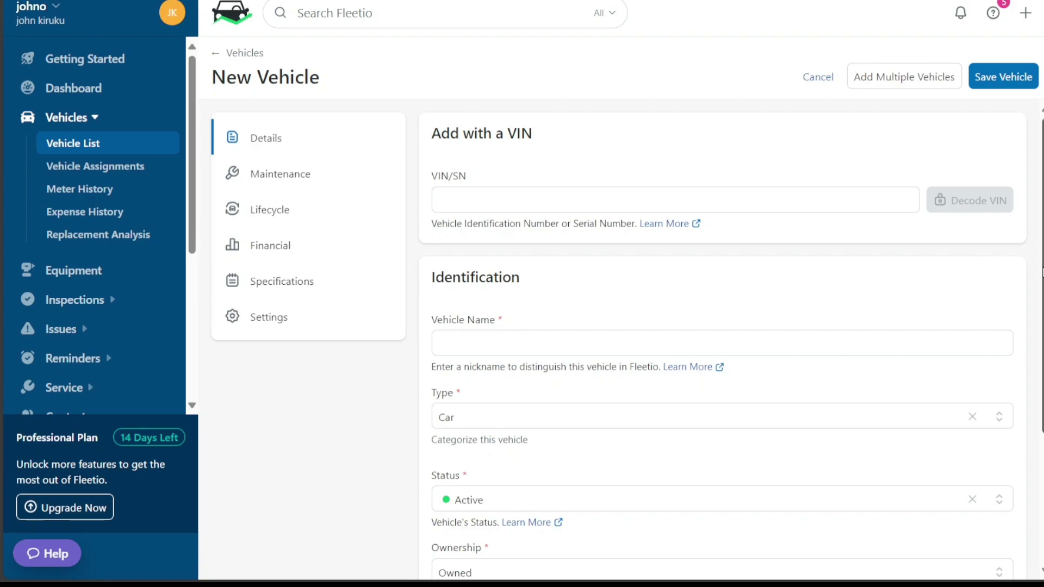
scroll(723, 326, down, 2)
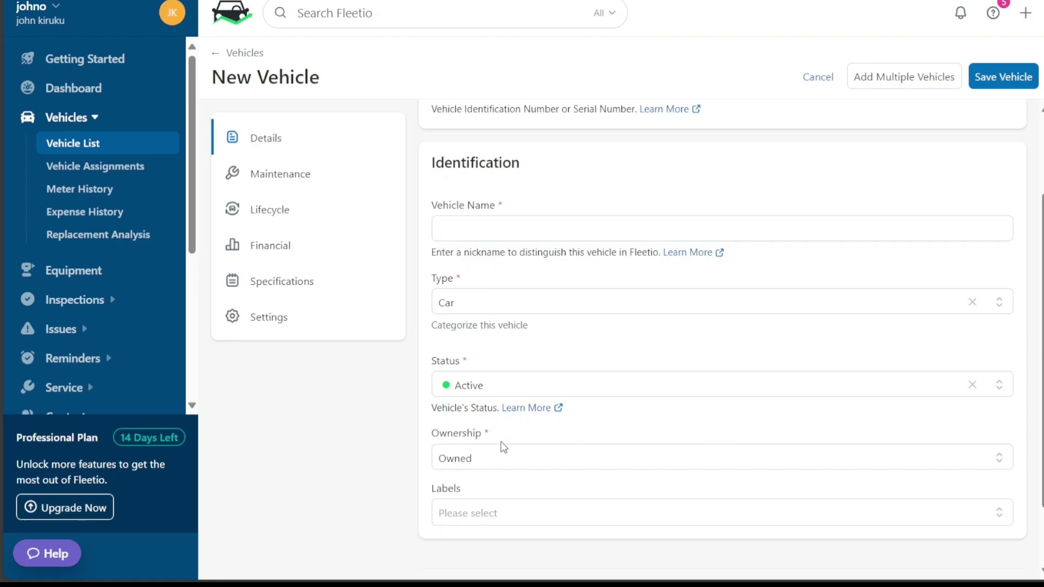
click(521, 468)
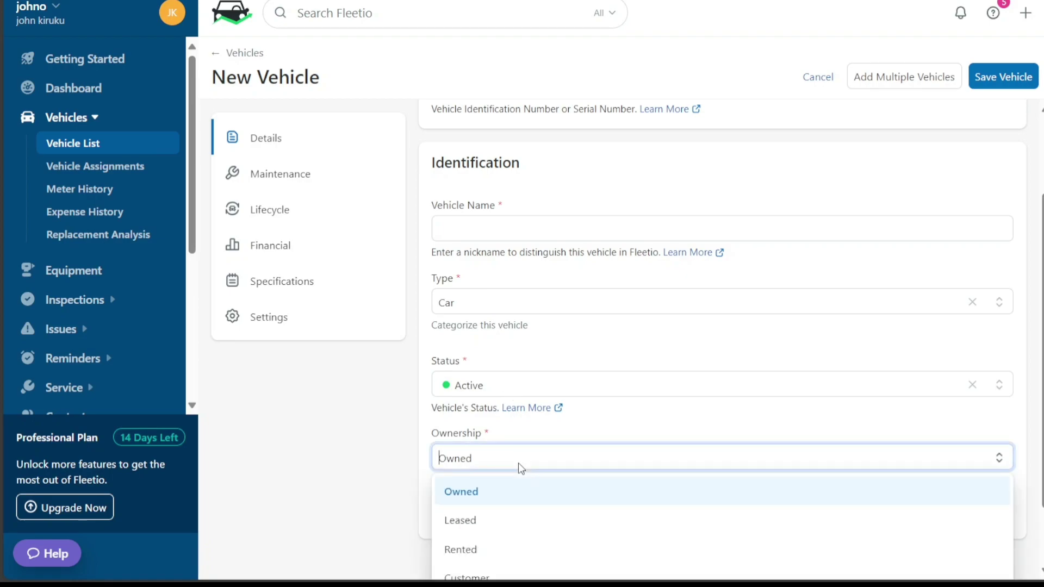
click(521, 469)
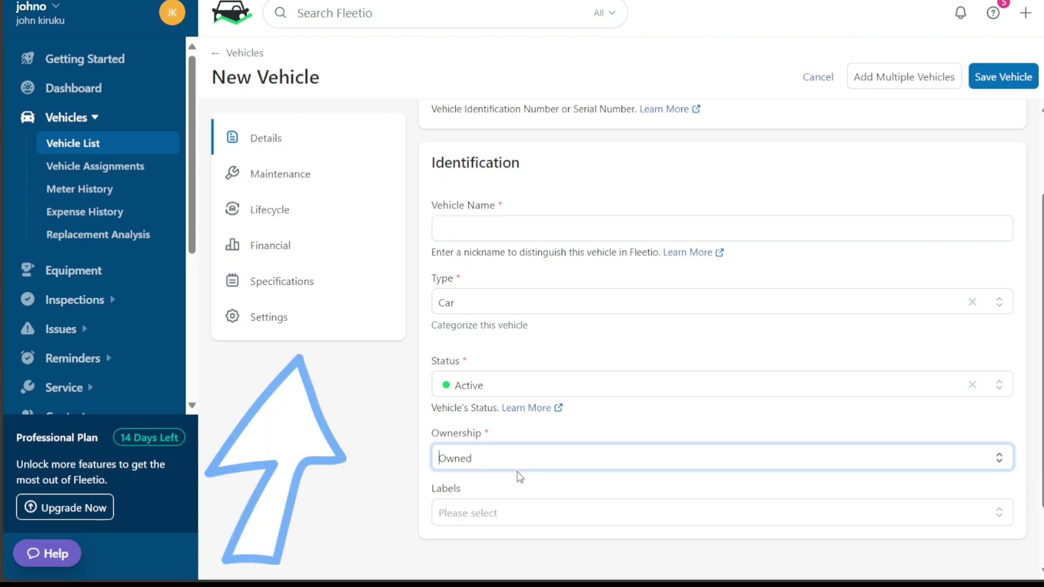
click(520, 513)
click(519, 513)
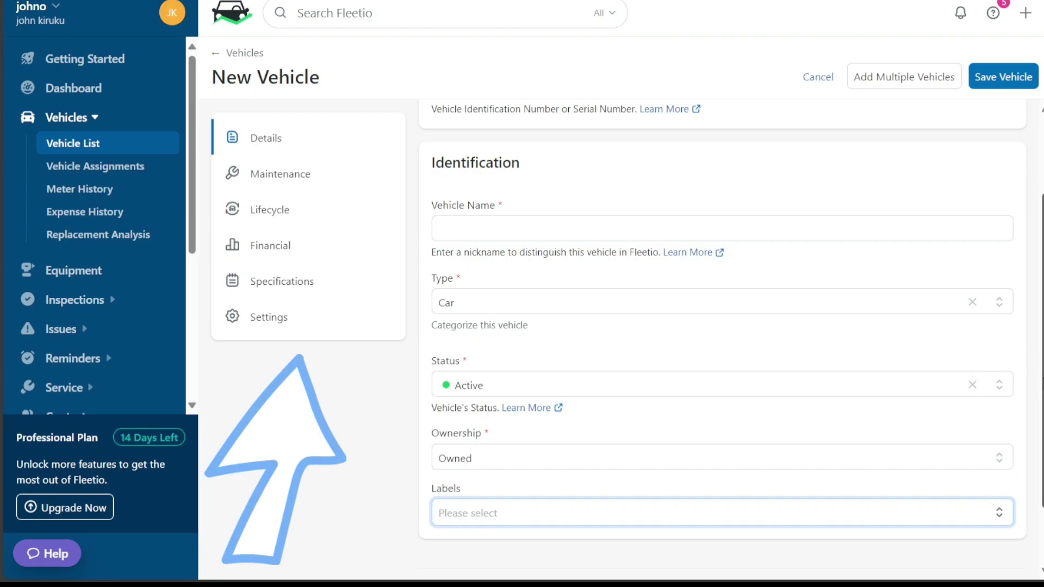
scroll(1039, 466, down, 2)
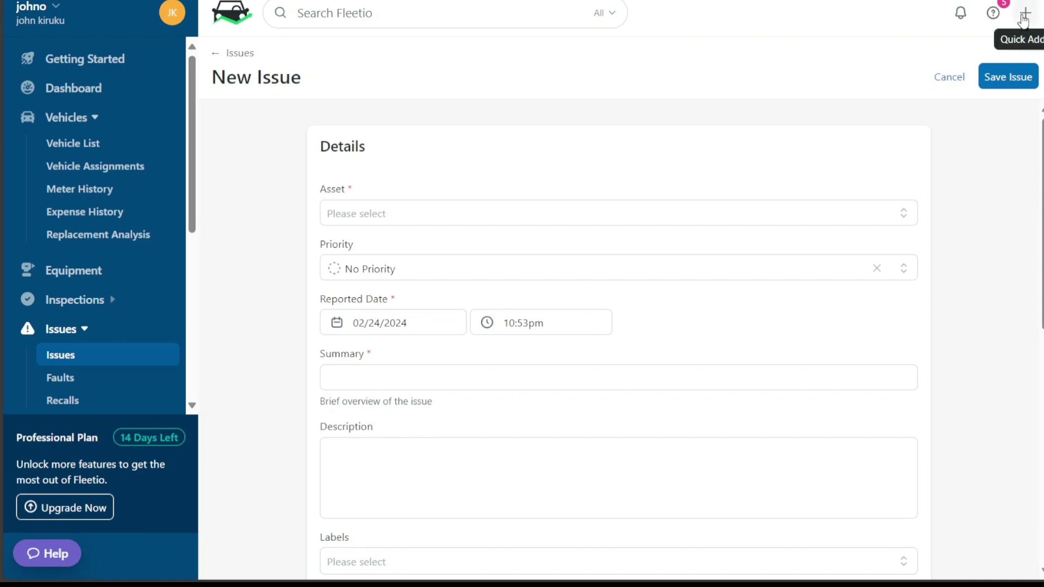
click(1026, 17)
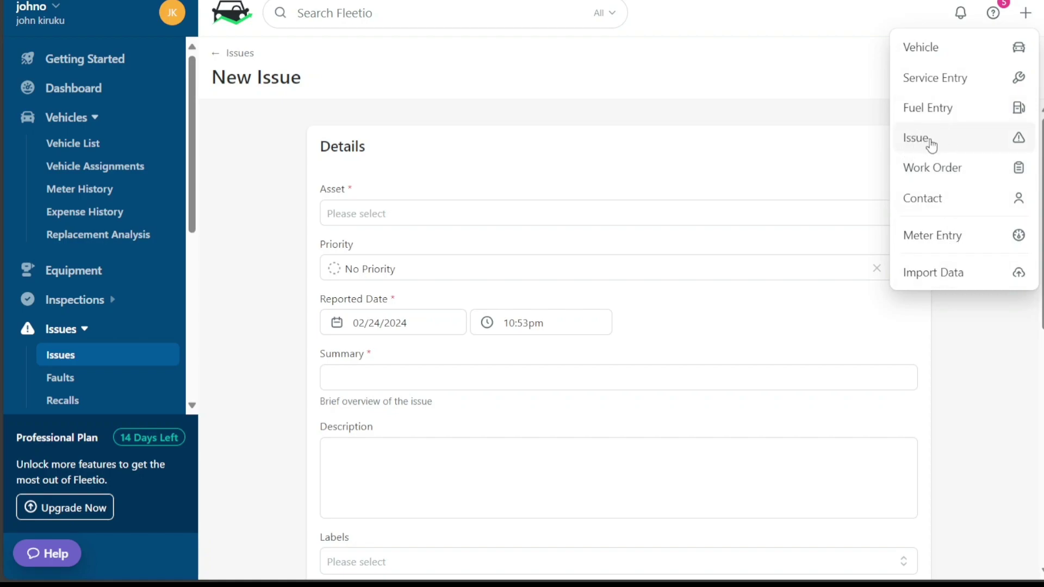
click(801, 101)
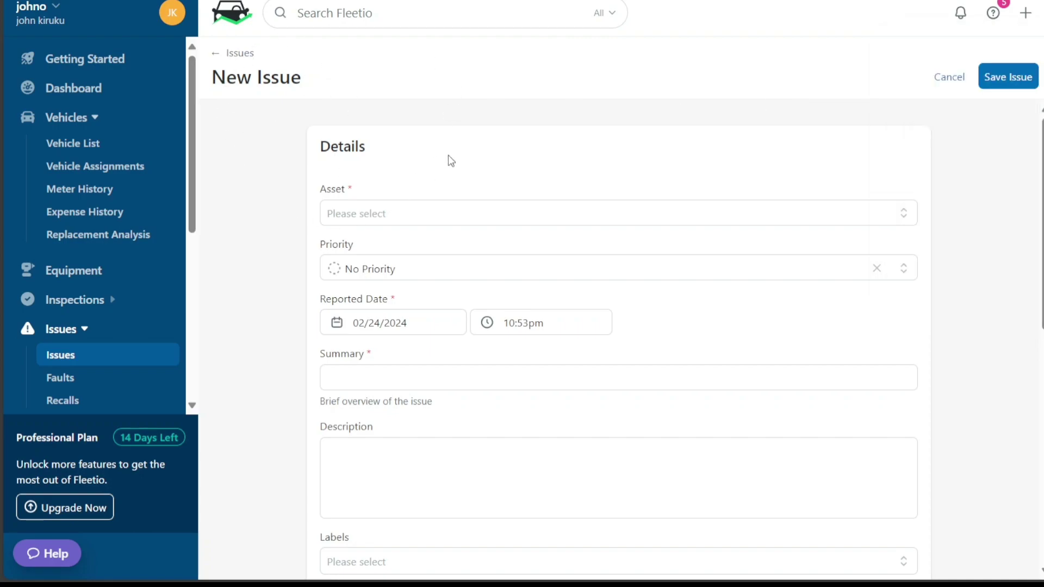
click(517, 219)
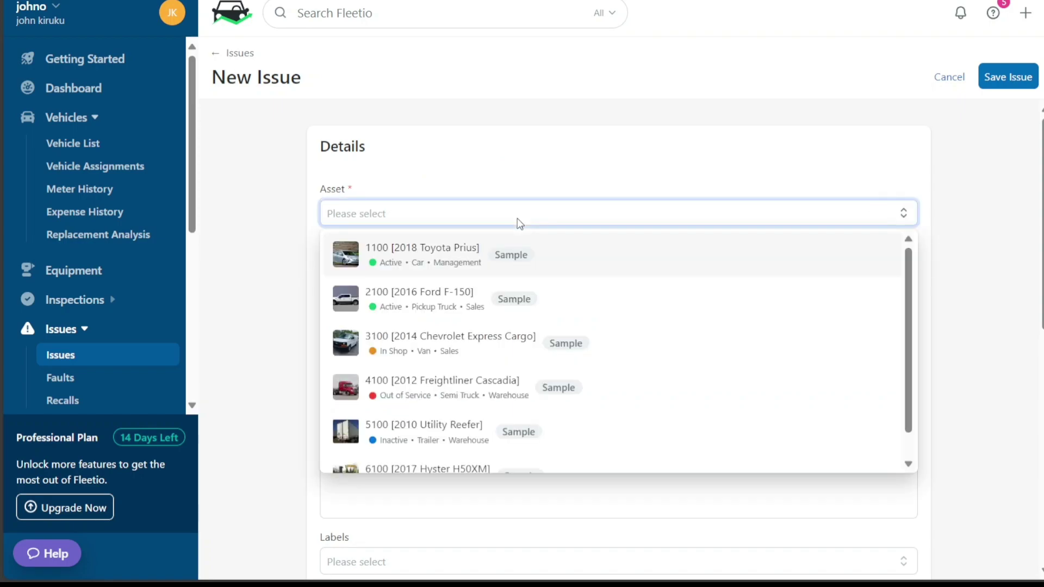
click(957, 206)
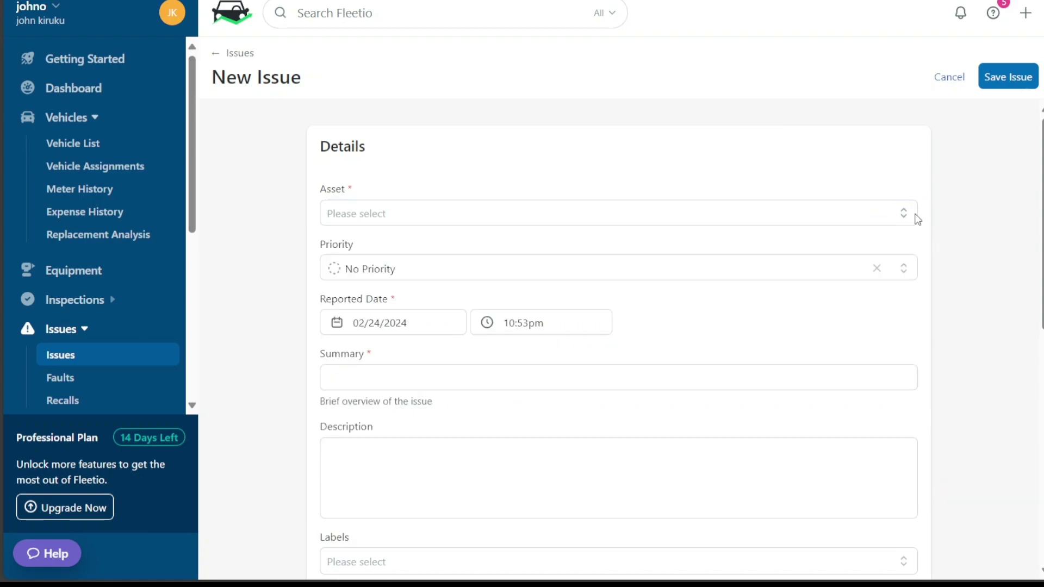
click(761, 276)
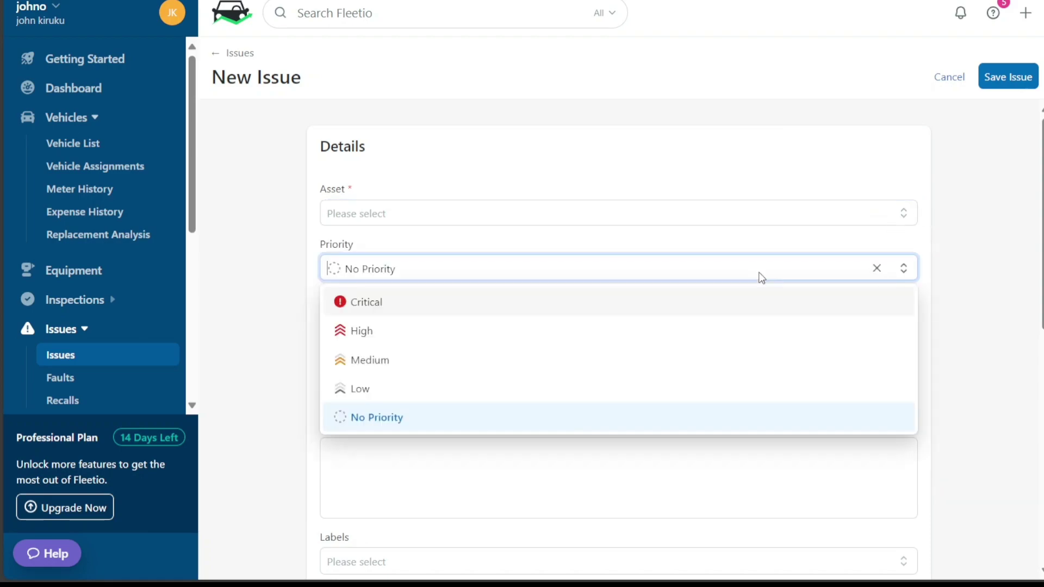
click(967, 245)
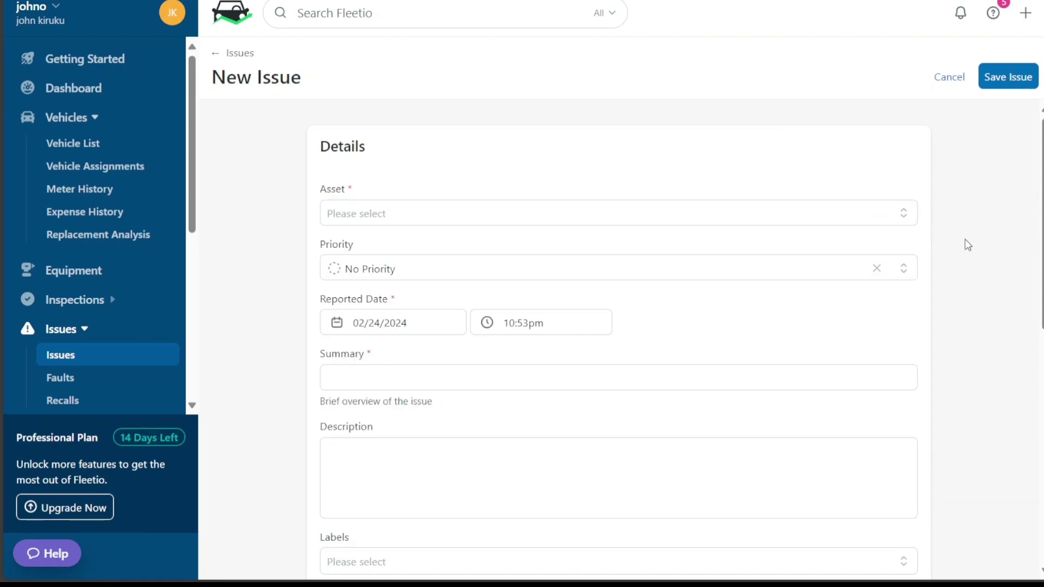
scroll(843, 312, down, 3)
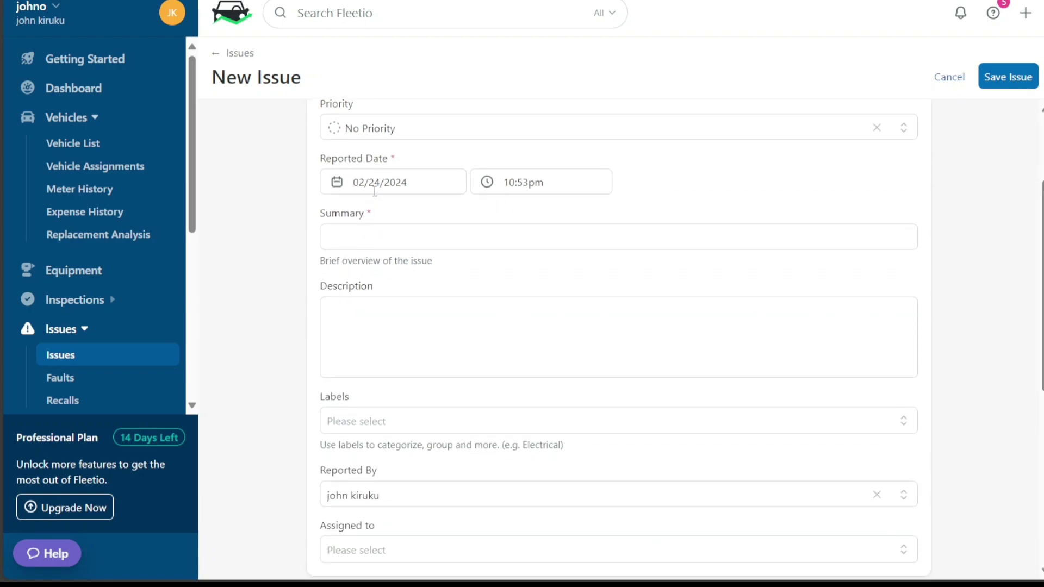
click(402, 182)
click(640, 179)
click(597, 229)
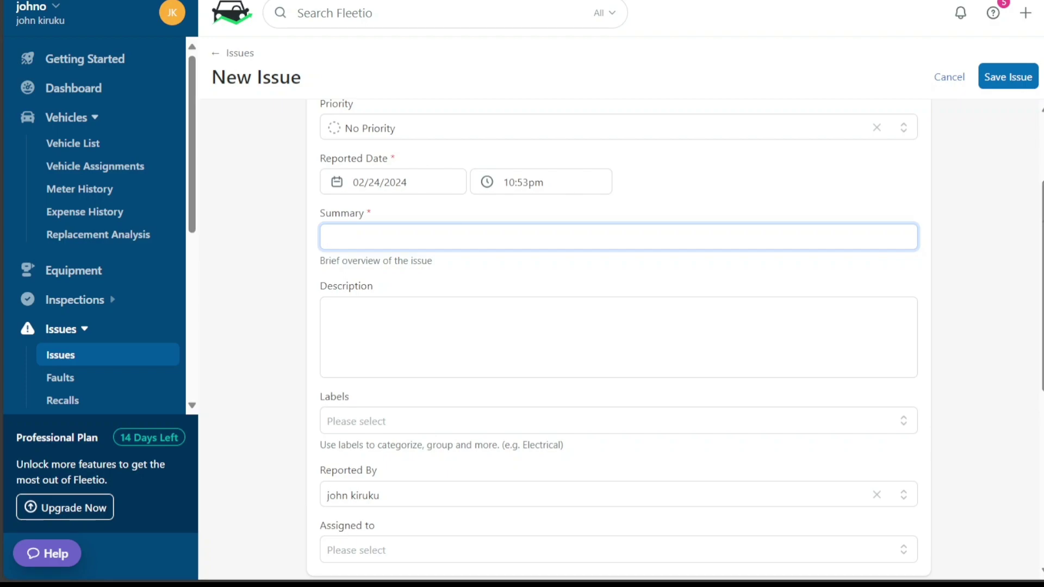
scroll(619, 339, down, 2)
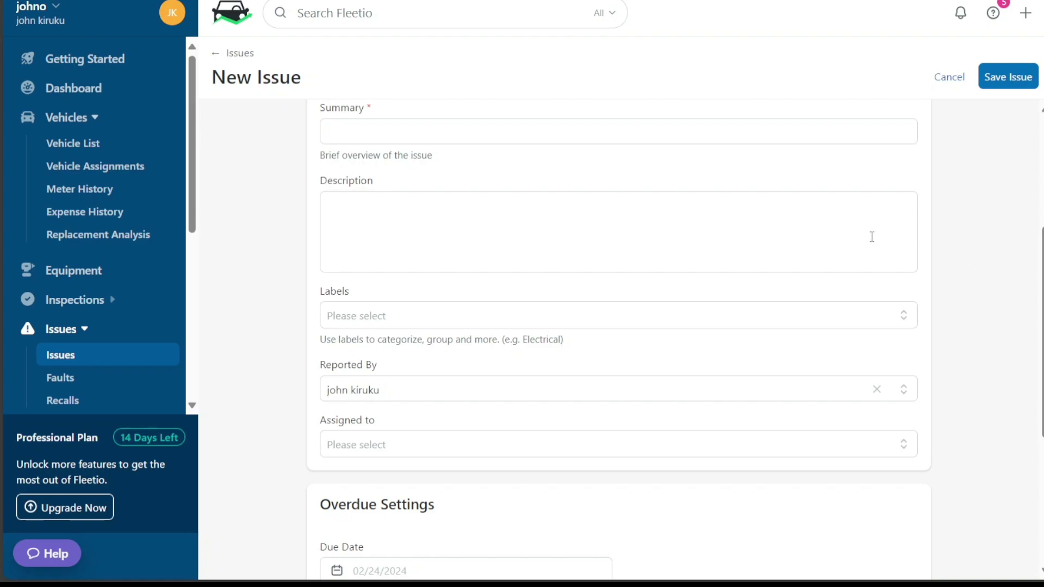
click(821, 315)
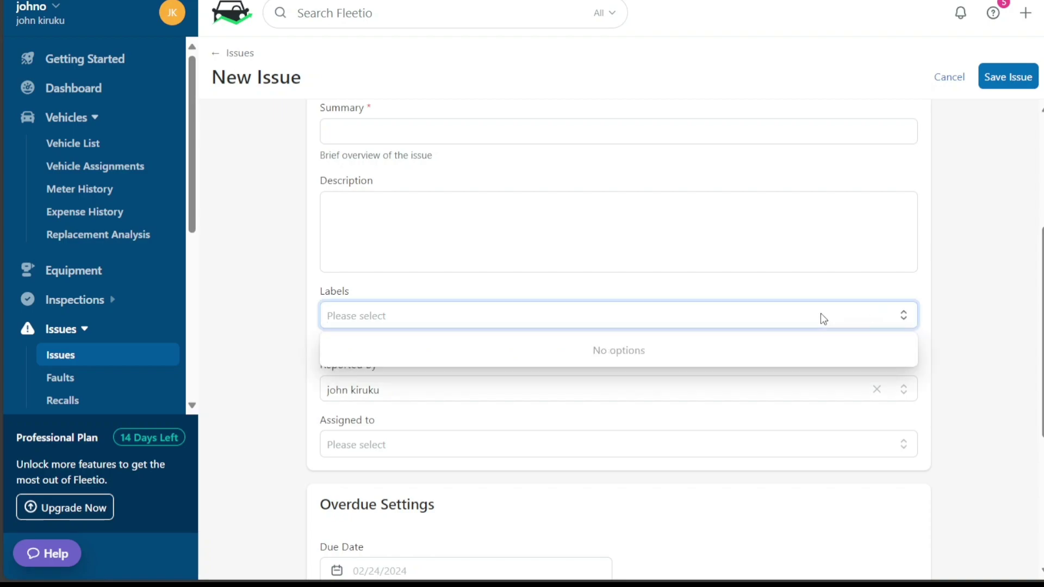
click(940, 298)
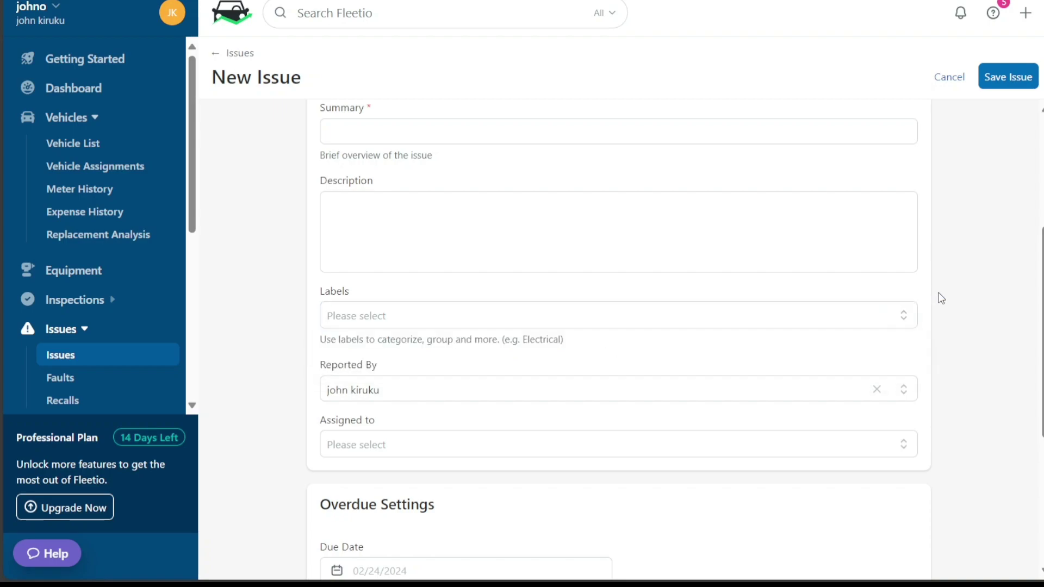
click(722, 445)
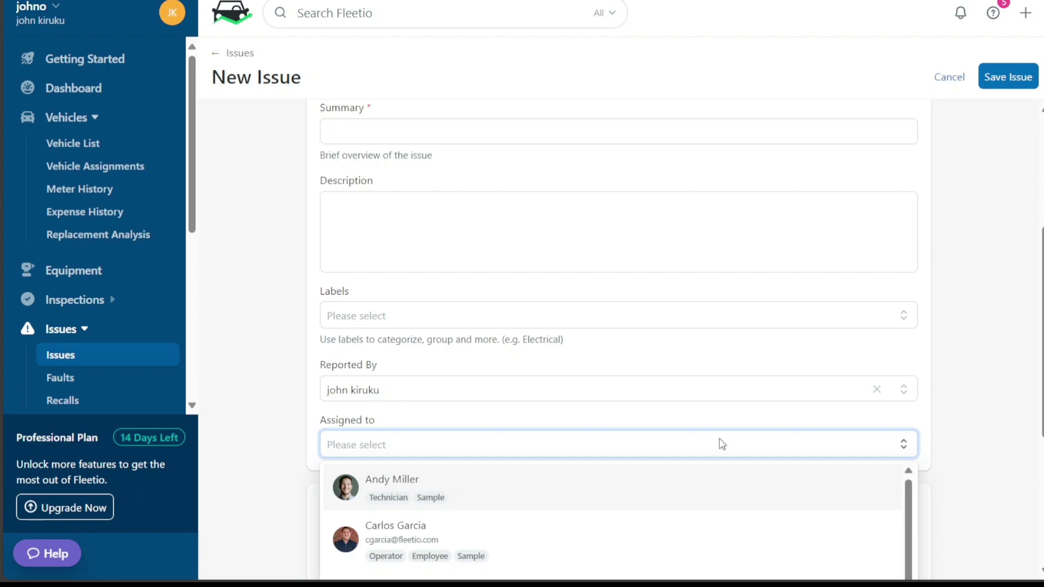
drag(1041, 326, 1041, 444)
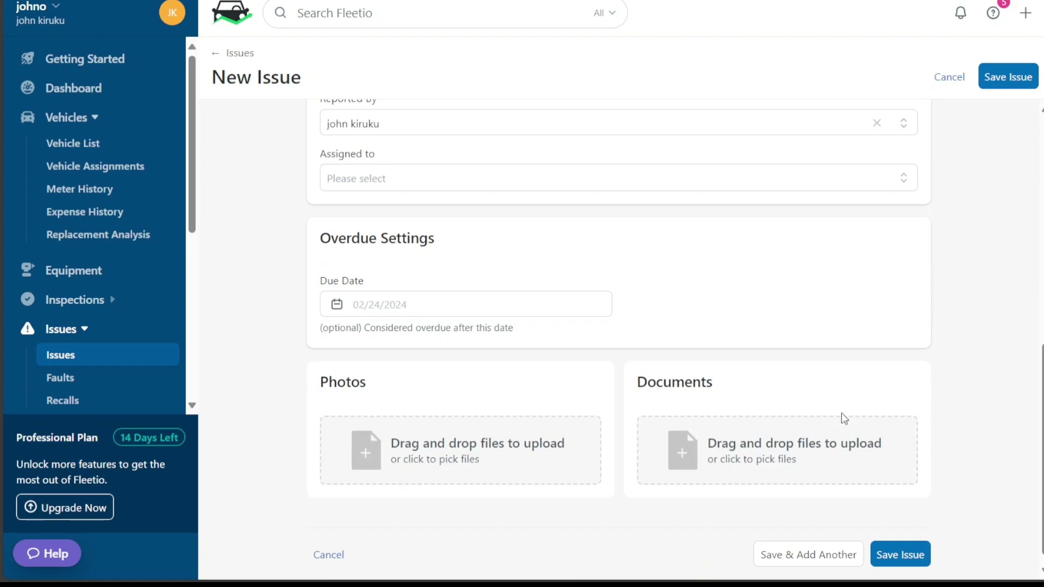
click(508, 304)
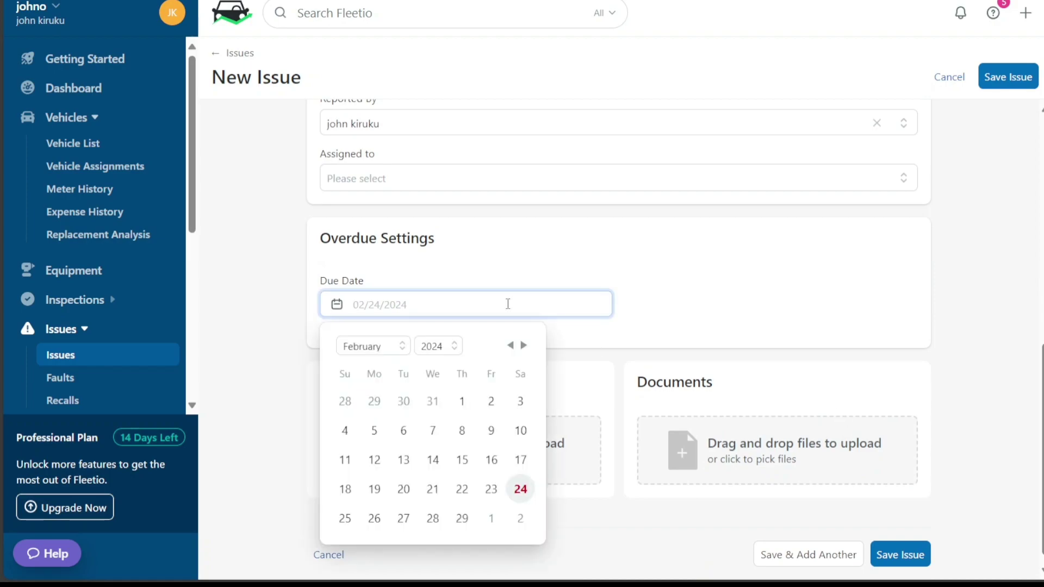
click(653, 283)
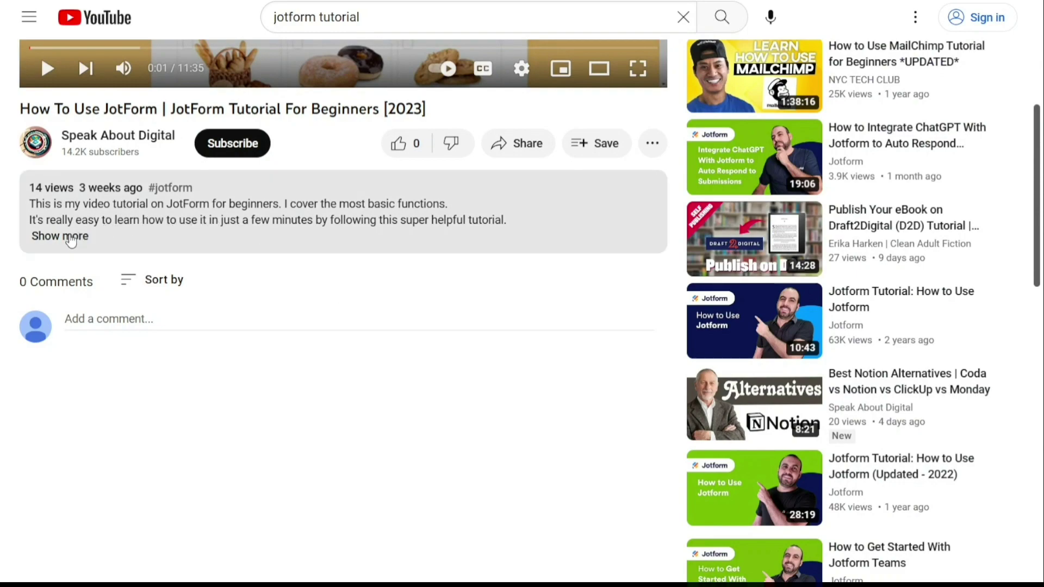
Step: Expand the JotForm tutorial's description to reveal the Apr 10, 2023 upload date and sign-up link
click(78, 237)
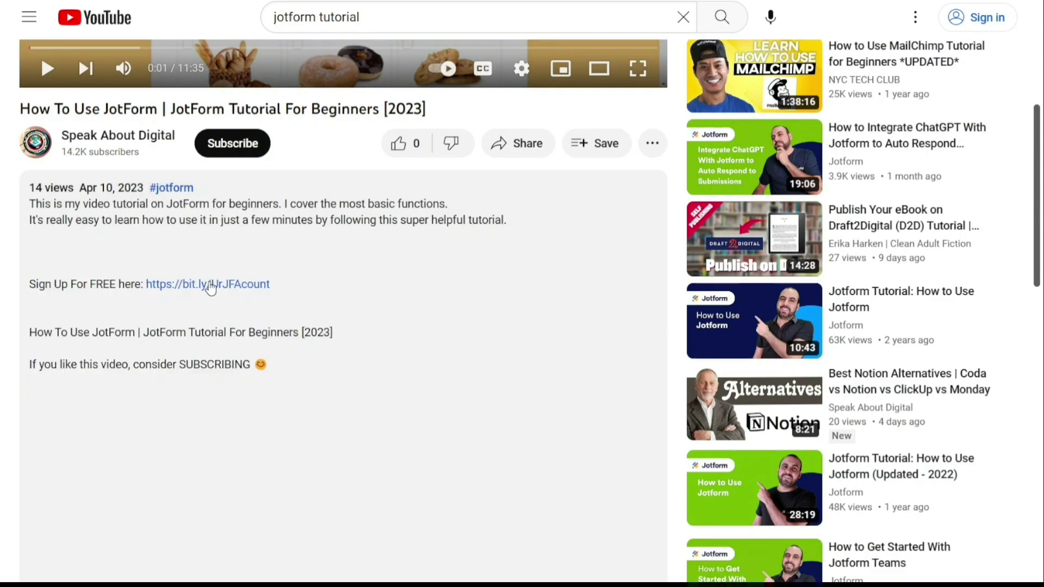